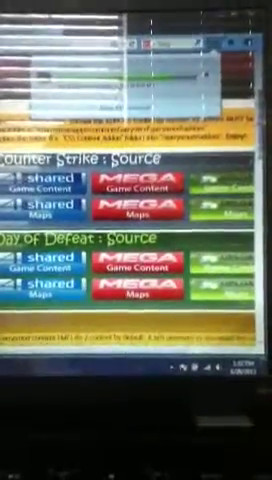
- Dismiss the download popup so the Counter-Strike: Source content page is back in view
key("Return")
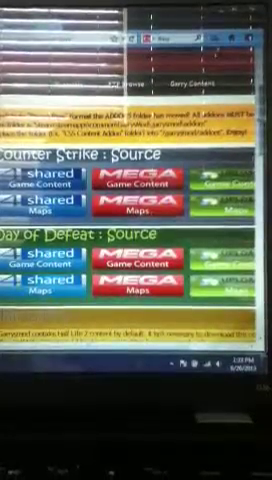